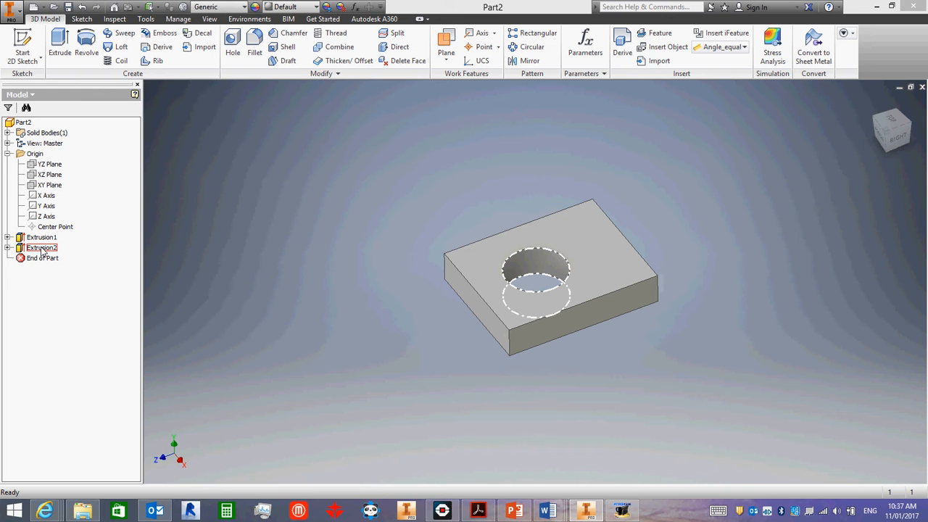
Edit the hole's extrusion to join as a 5 mm cylinder rising outward from the block's upper face instead of cutting.
right_click(43, 250)
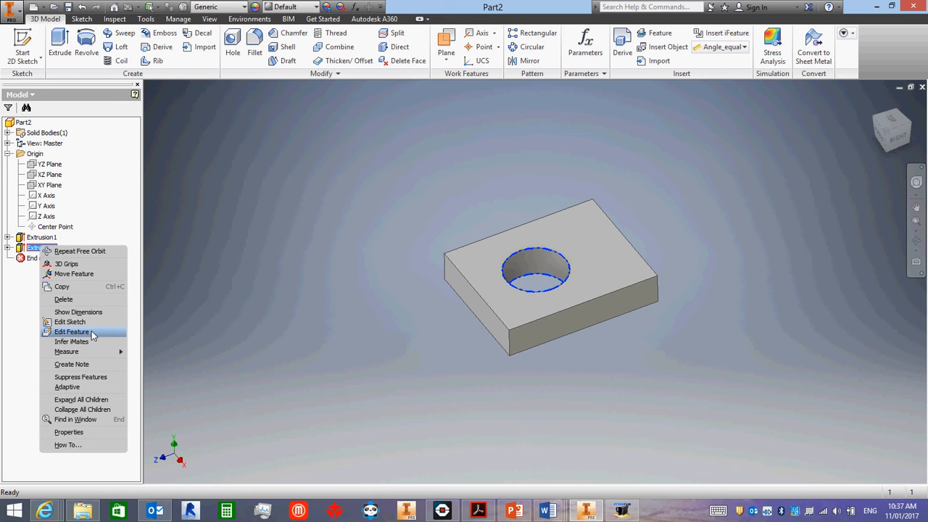
left_click(91, 332)
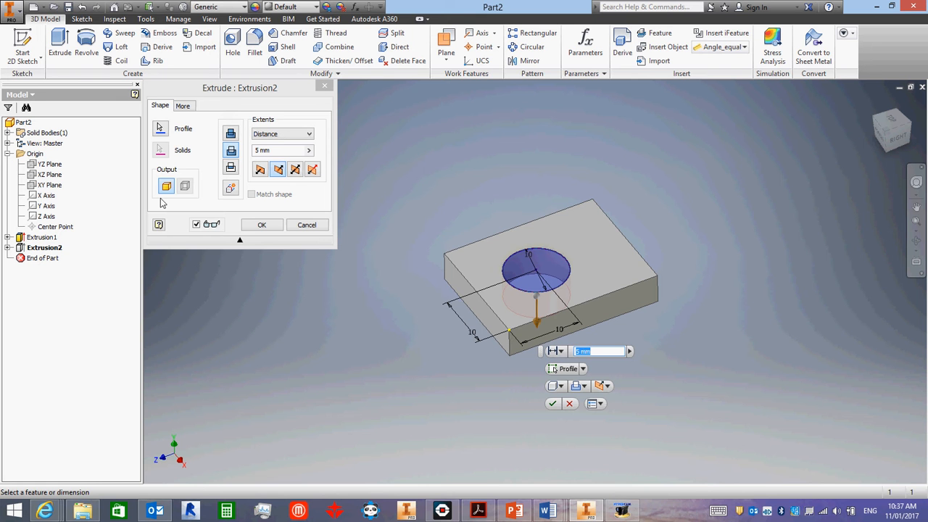
left_click(230, 135)
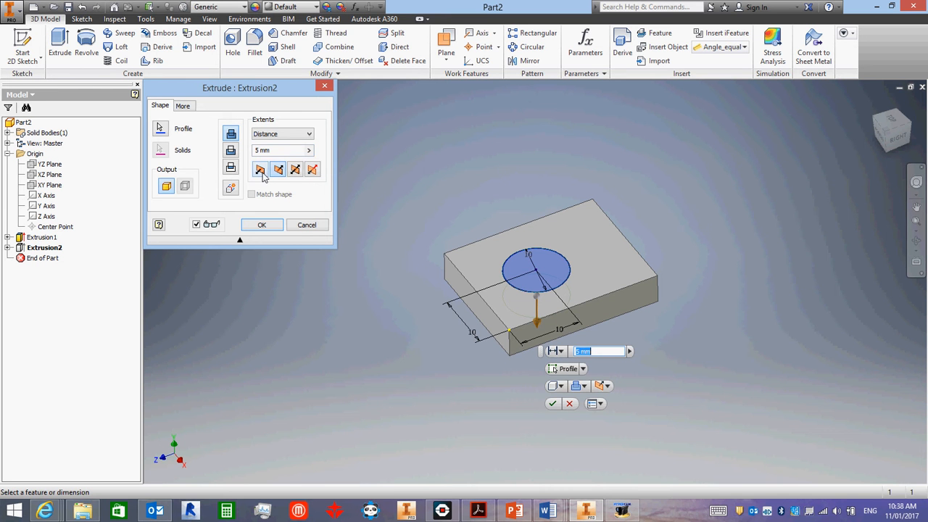
left_click(261, 174)
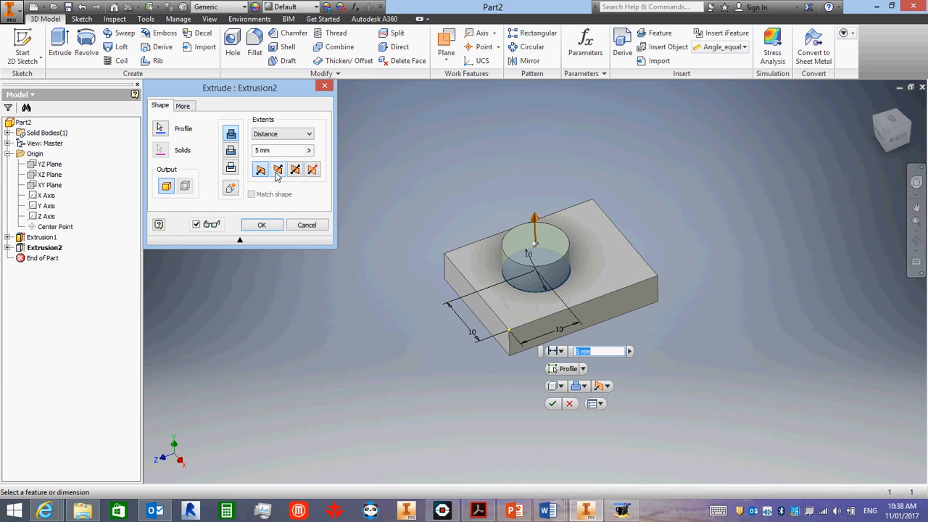
left_click(278, 174)
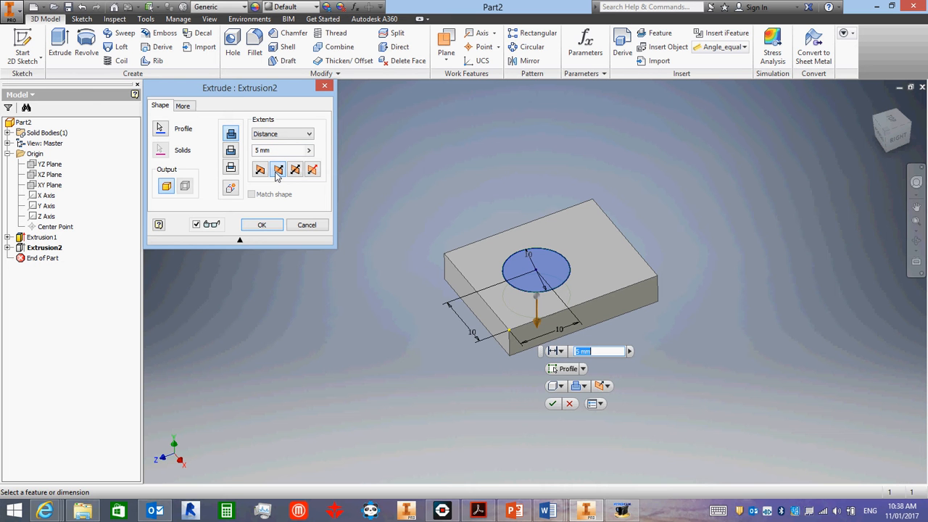
left_click(261, 172)
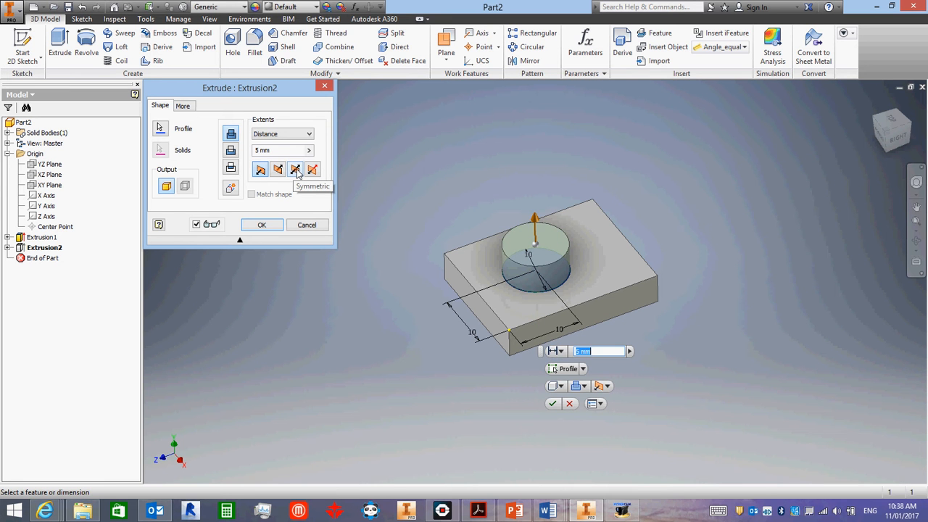
left_click(297, 171)
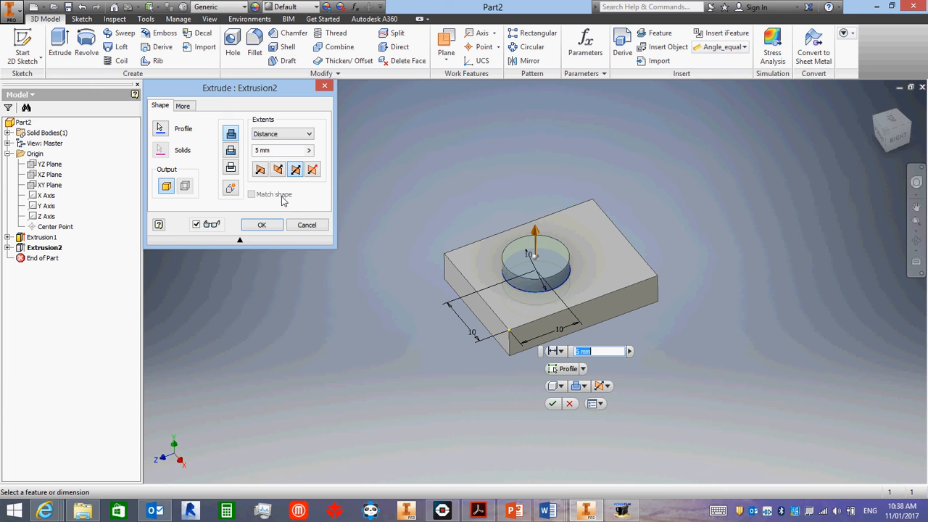
left_click(260, 169)
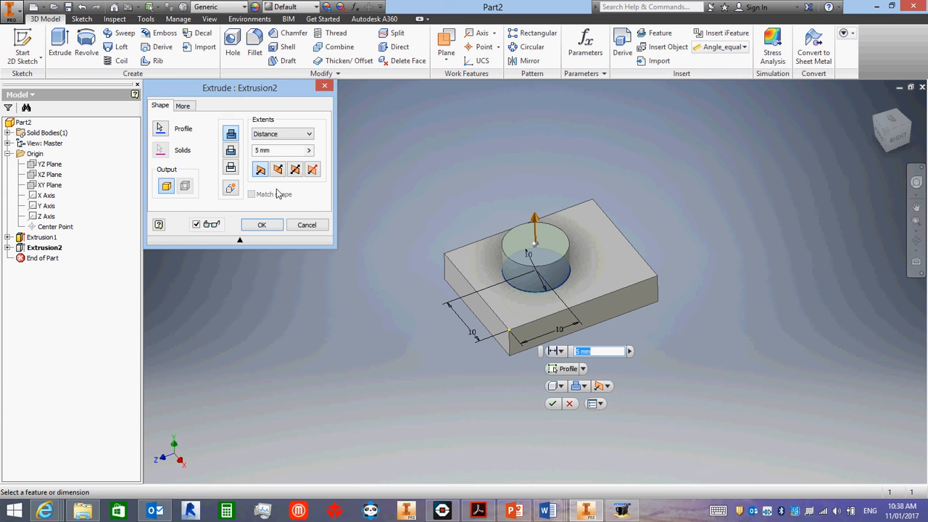
left_click(262, 224)
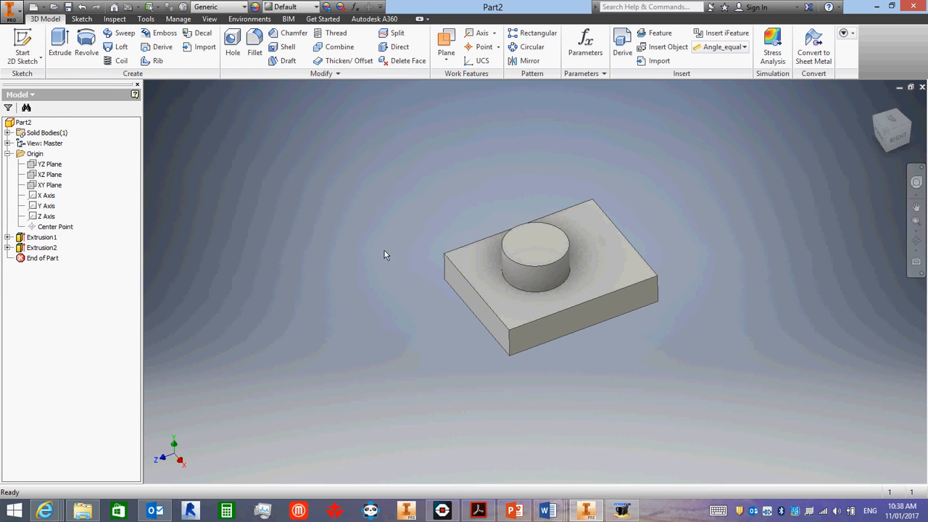
Edit the cylinder's sketch, set the circle centre's horizontal distance from the block's corner to 15 mm, and finish the sketch.
right_click(52, 251)
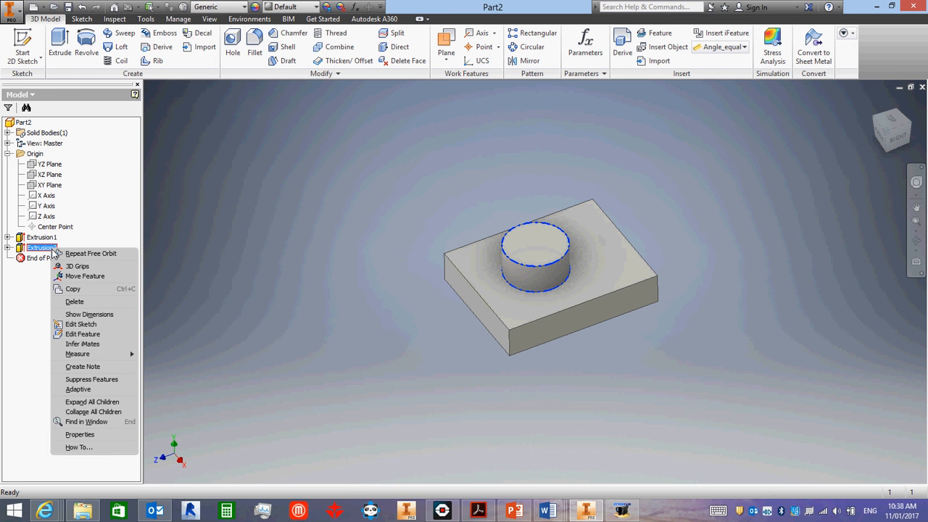
left_click(81, 325)
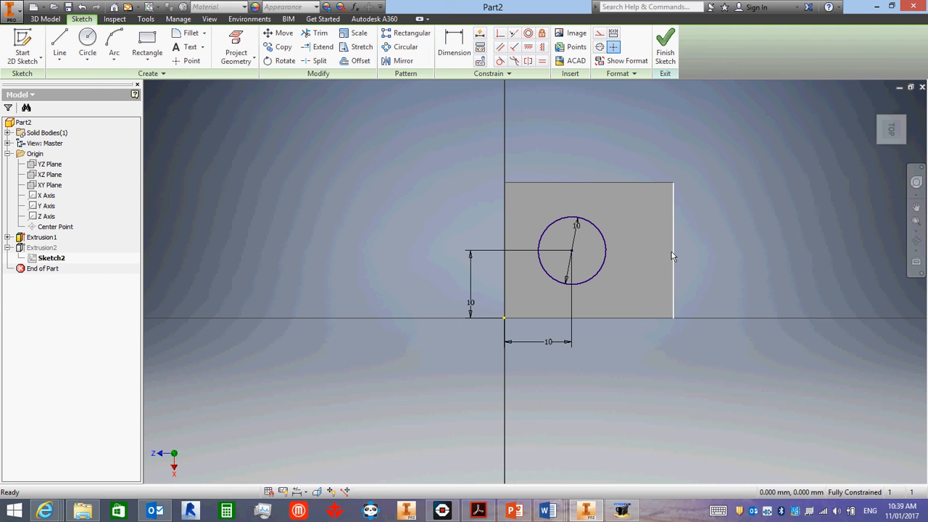
double_click(549, 344)
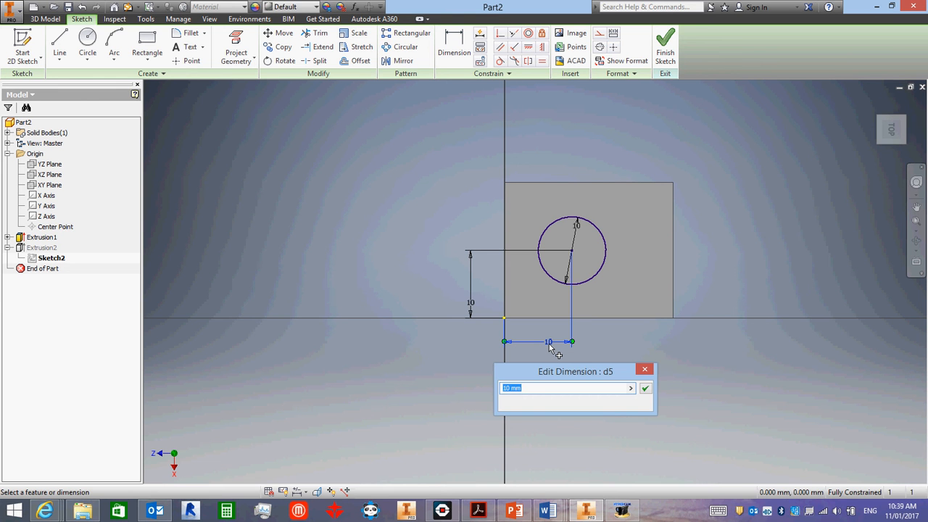
type("15")
key("Return")
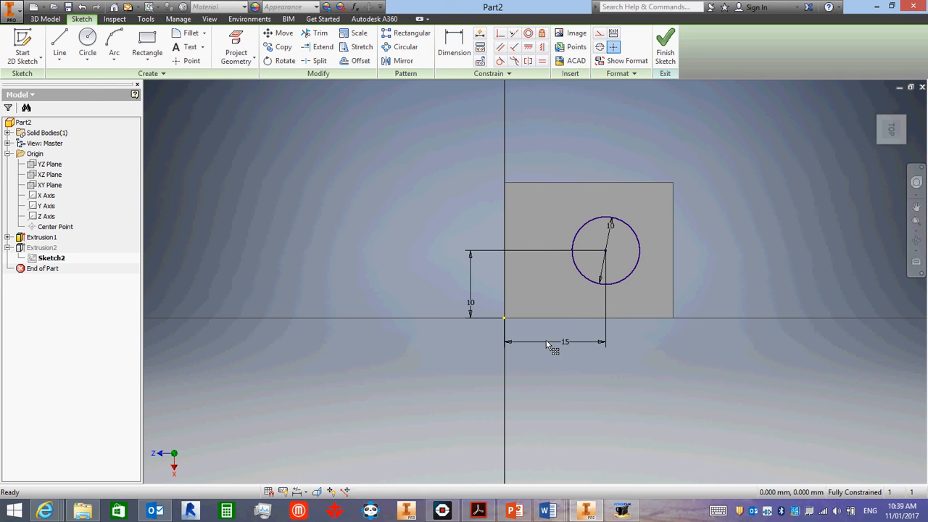
left_click(666, 49)
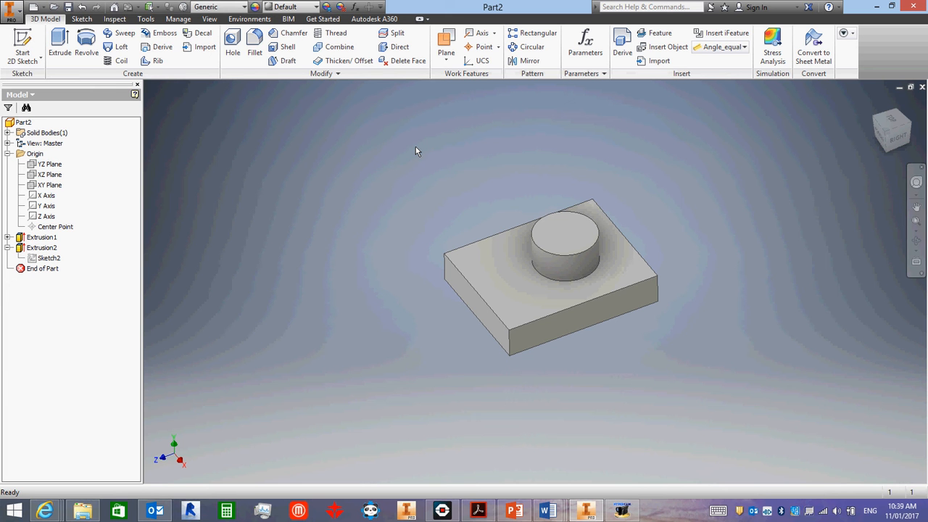
Start a new sketch on the block's underside face.
left_click(916, 241)
left_click_drag(557, 335, 582, 192)
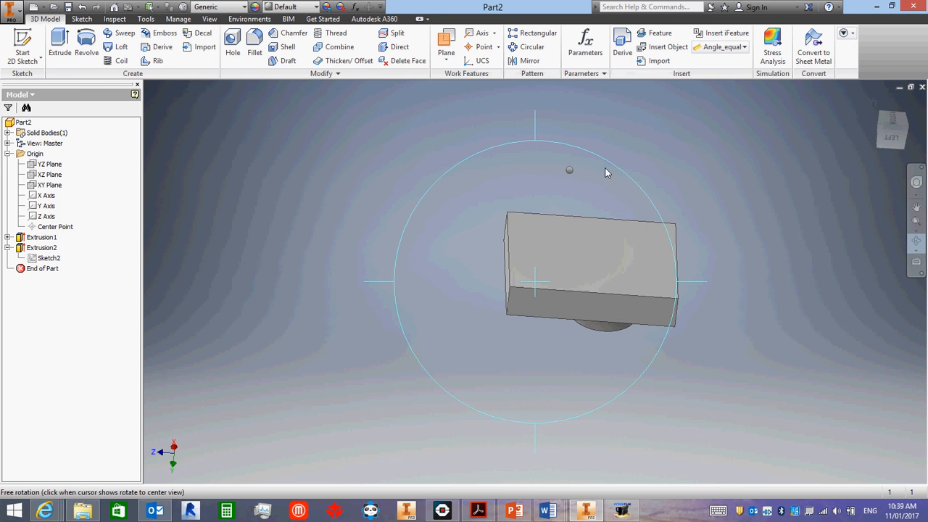
key("Escape")
right_click(580, 246)
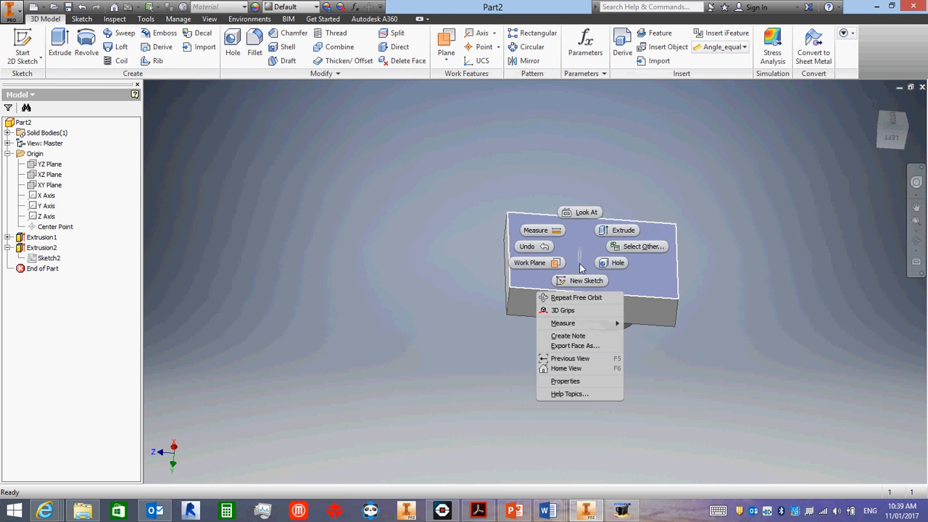
left_click(582, 280)
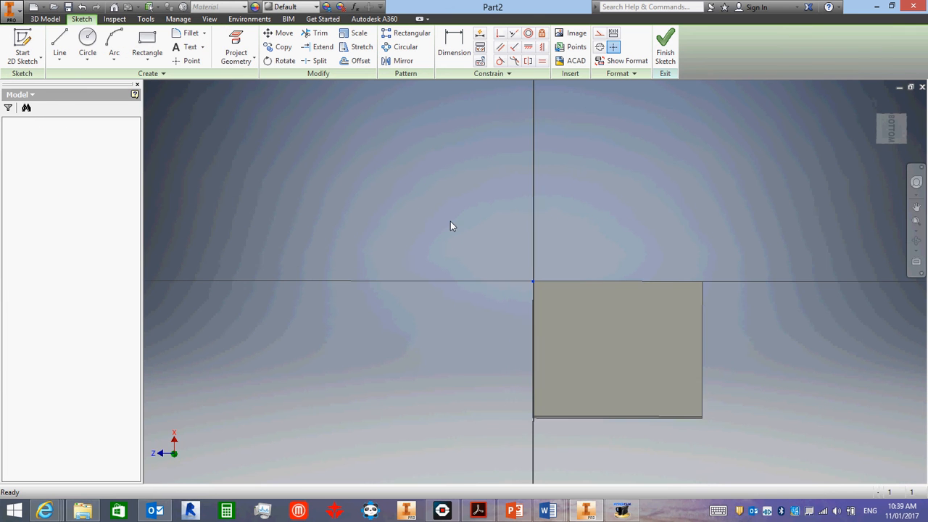
Sketch an open chain of four lines overlapping the block, with a 27 mm horizontal line and a 22 mm slanted last line, approximately; finish the sketch.
key("l")
left_click(585, 373)
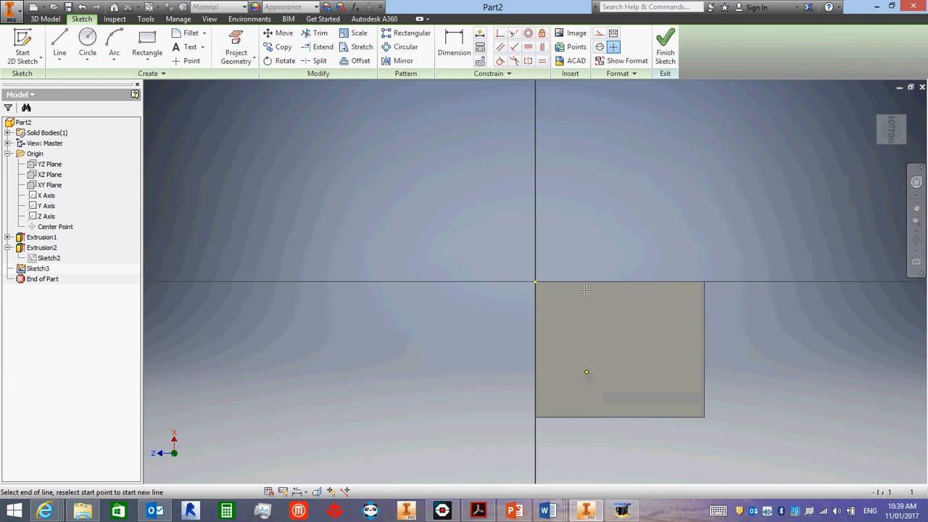
left_click(585, 252)
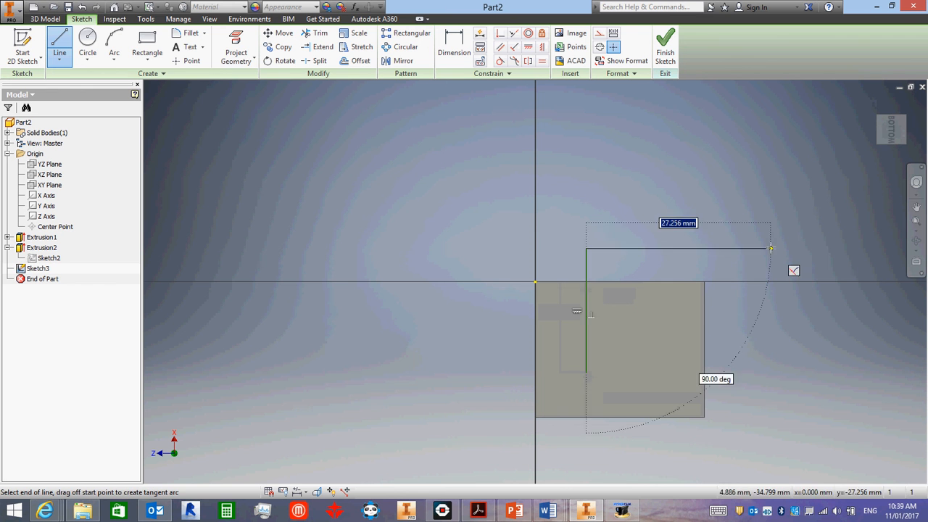
left_click(770, 341)
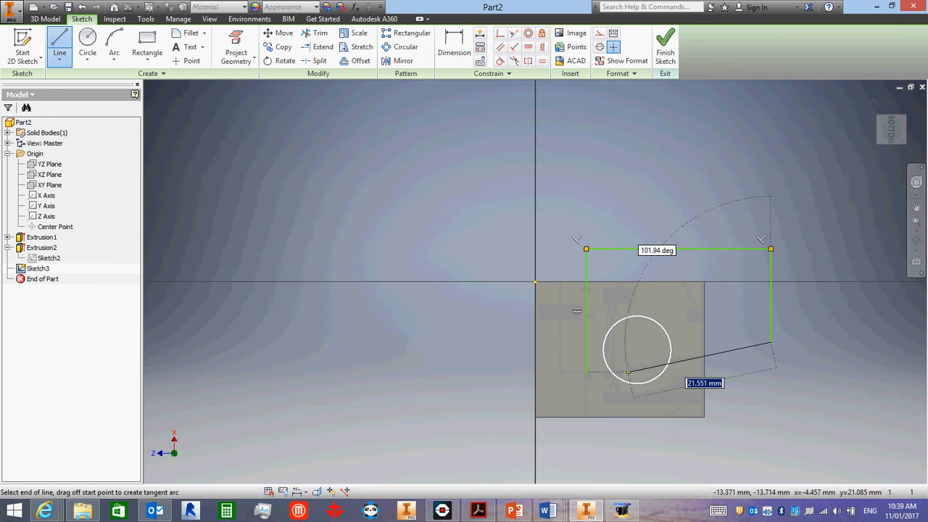
key("Escape")
left_click(628, 372)
right_click(461, 193)
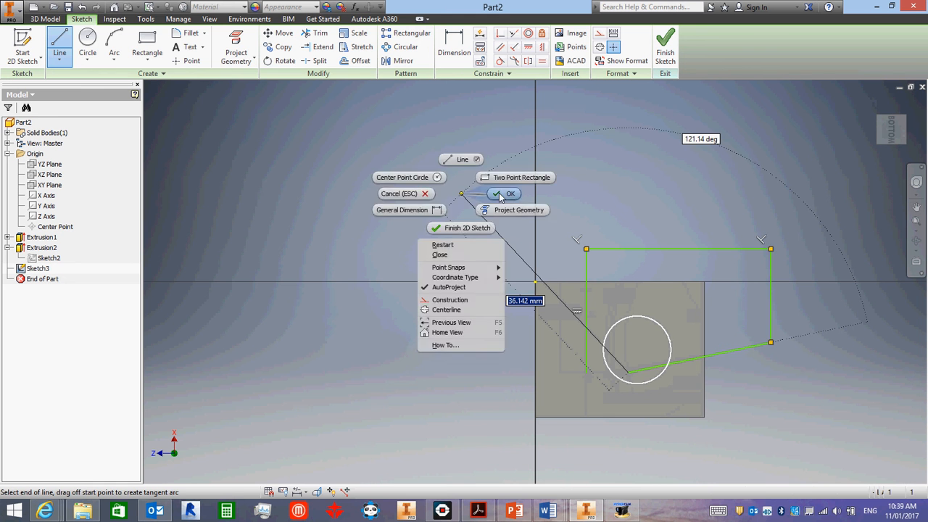
left_click(498, 196)
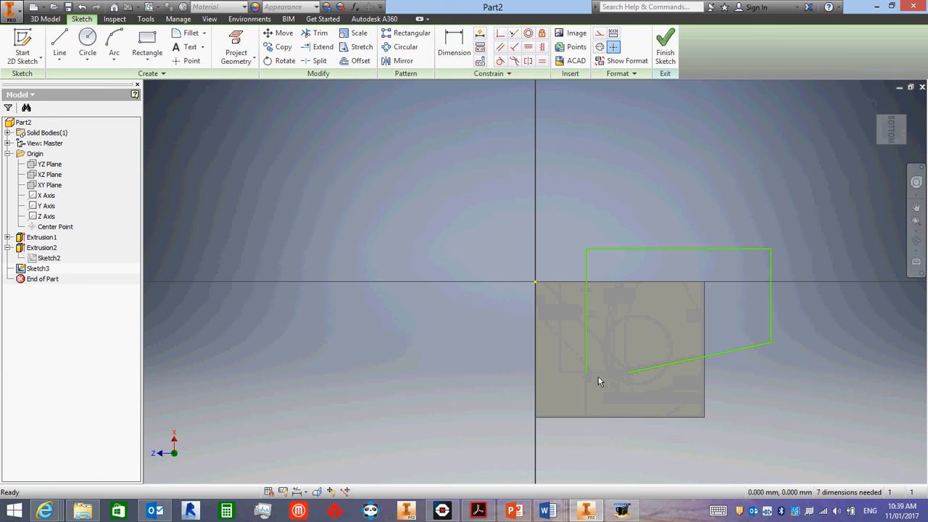
left_click(665, 48)
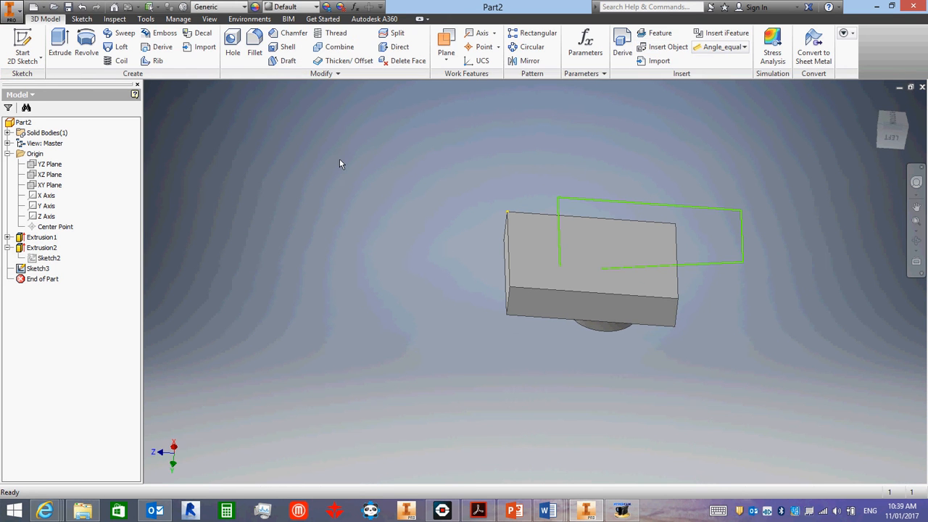
Create a second sketch on the underside face with one line bridging the open profile's gap, and finish it.
key("e")
left_click(38, 268)
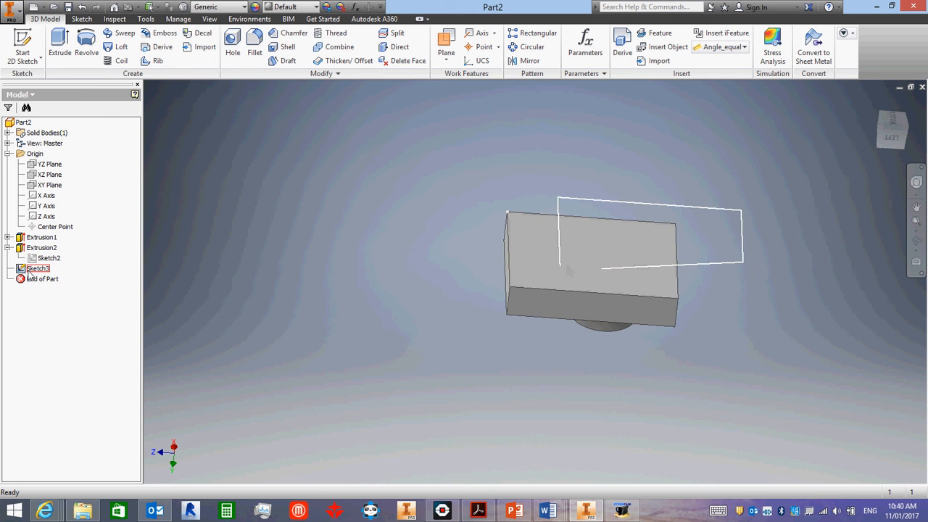
left_click(17, 47)
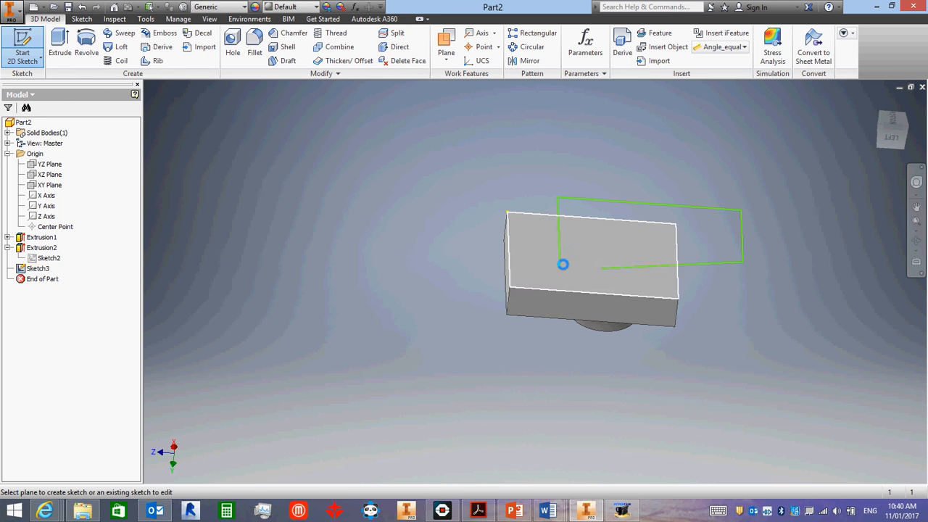
left_click(563, 265)
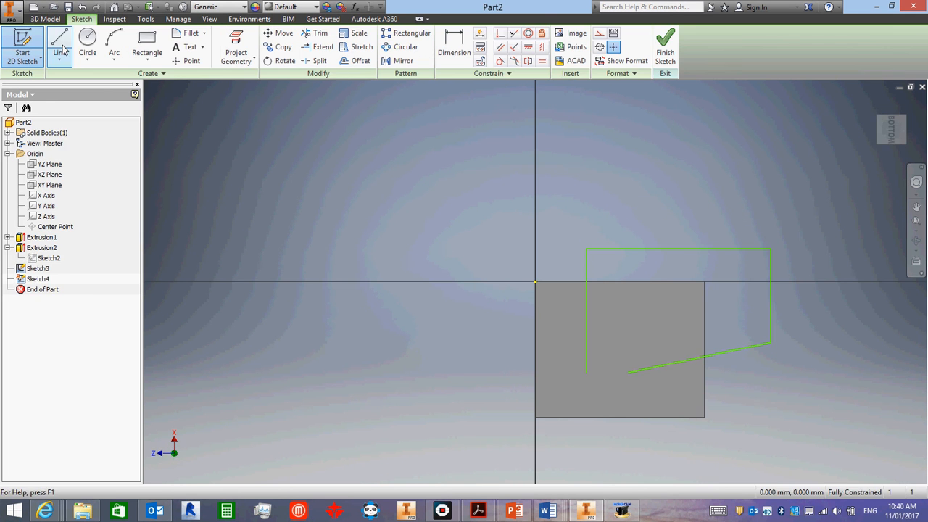
left_click(59, 45)
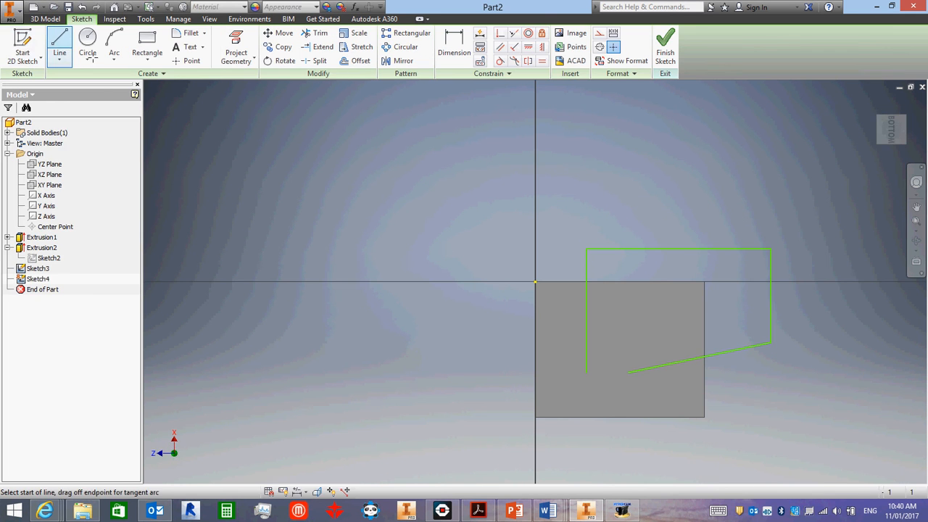
left_click(586, 374)
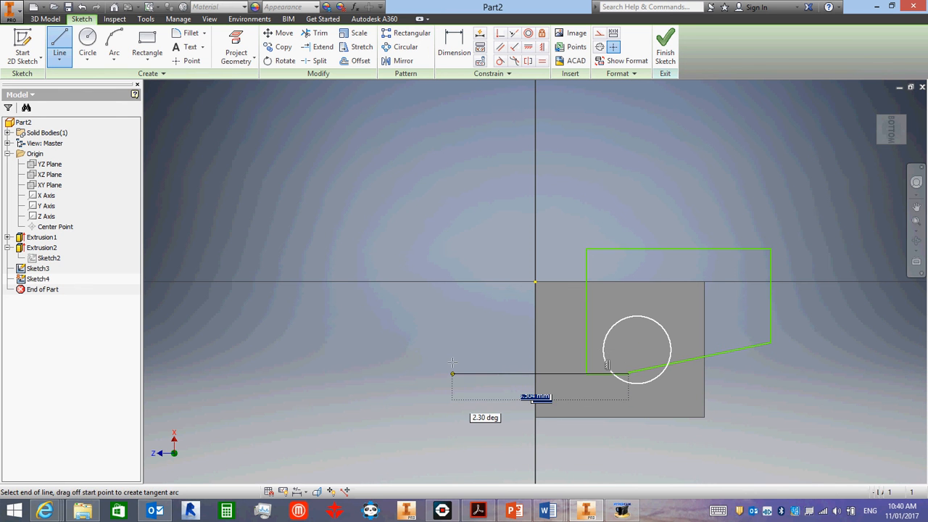
left_click(667, 51)
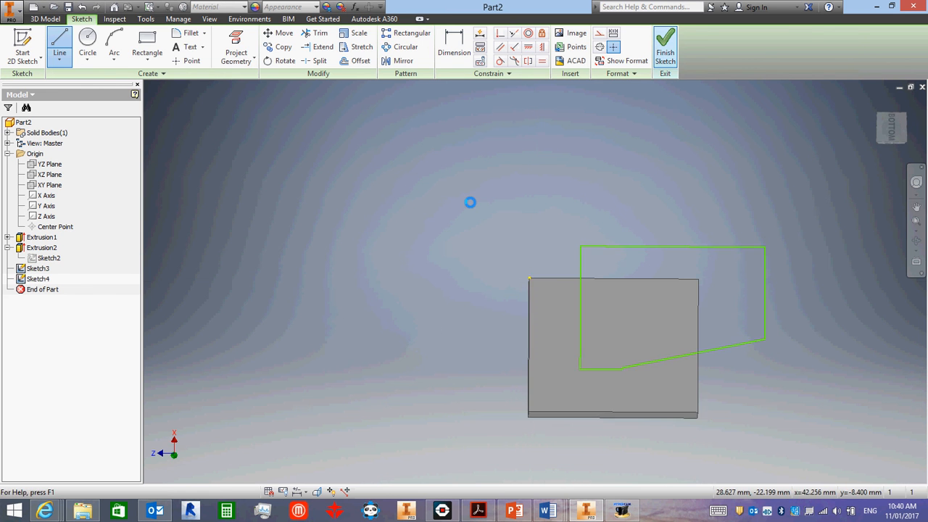
Try to extrude the area outlined by the lines of the two separate sketches.
left_click(60, 45)
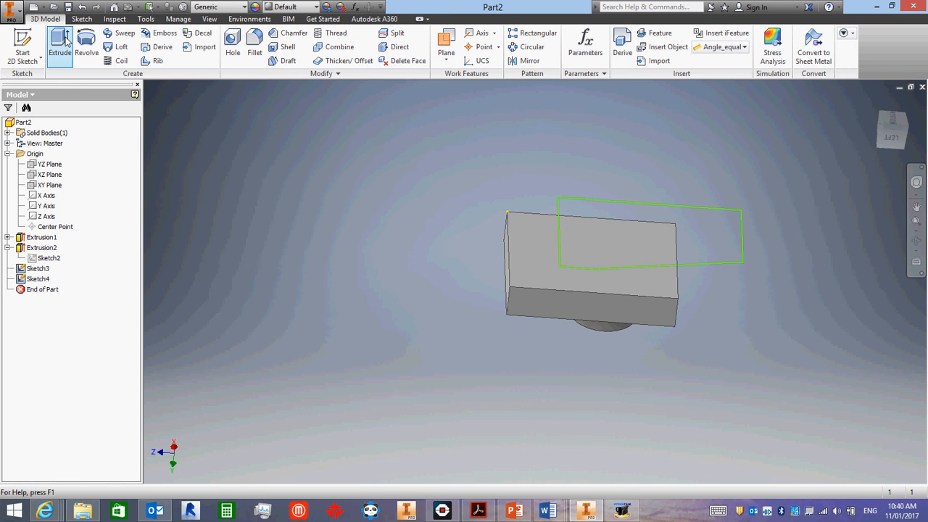
left_click(580, 255)
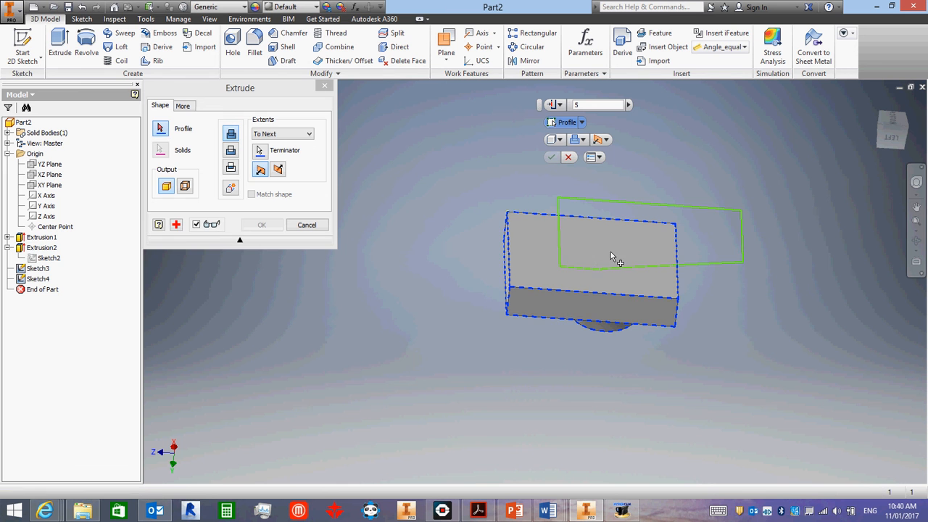
left_click(307, 224)
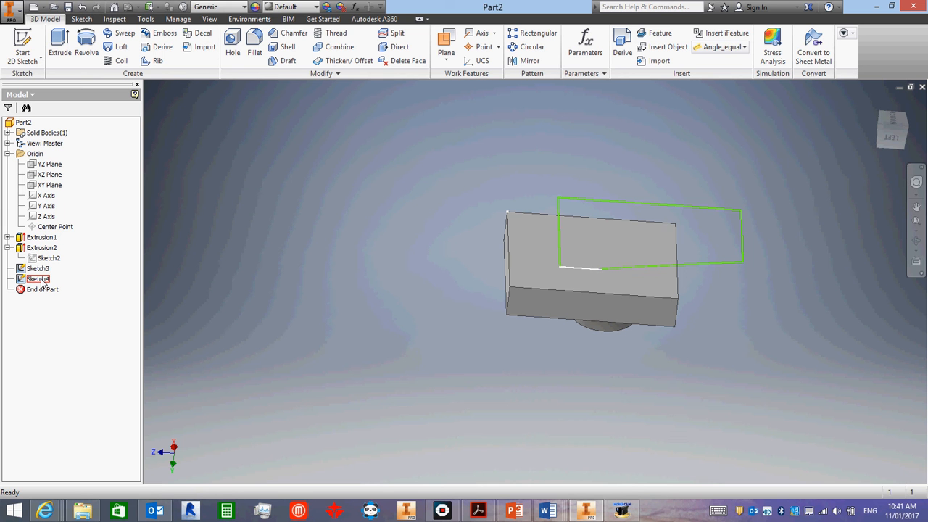
Delete the second underside sketch containing only the gap-closing line.
right_click(42, 281)
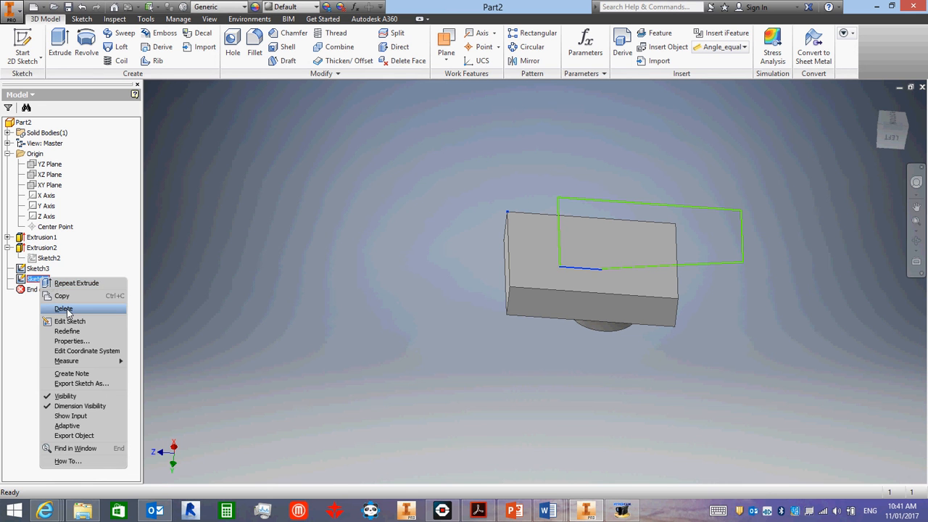
left_click(63, 309)
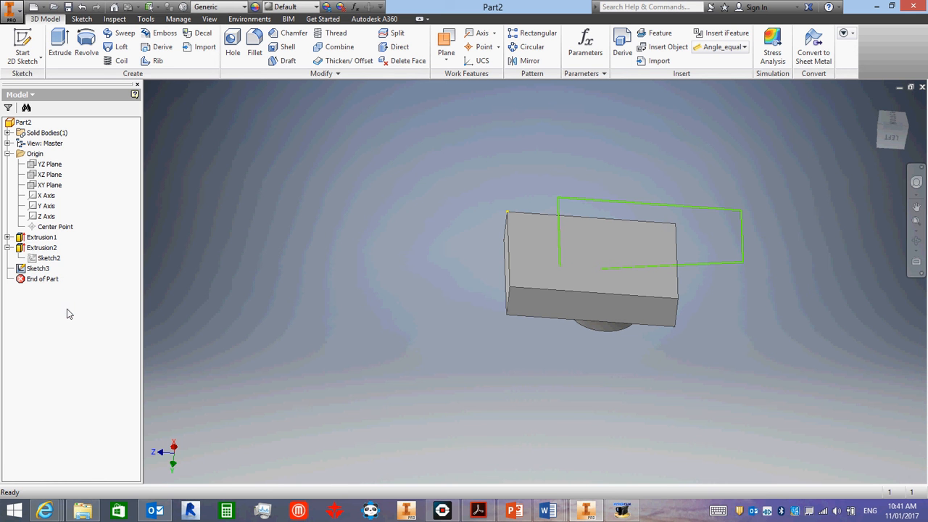
Edit the open-profile sketch on the underside face, bridge its gap with a line joining the two loose endpoints, and finish the sketch.
left_click(40, 270)
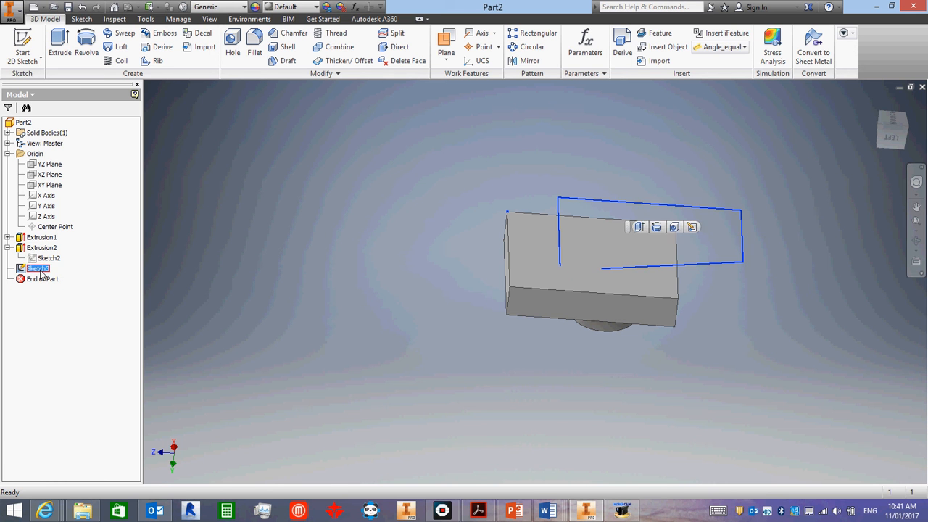
right_click(40, 271)
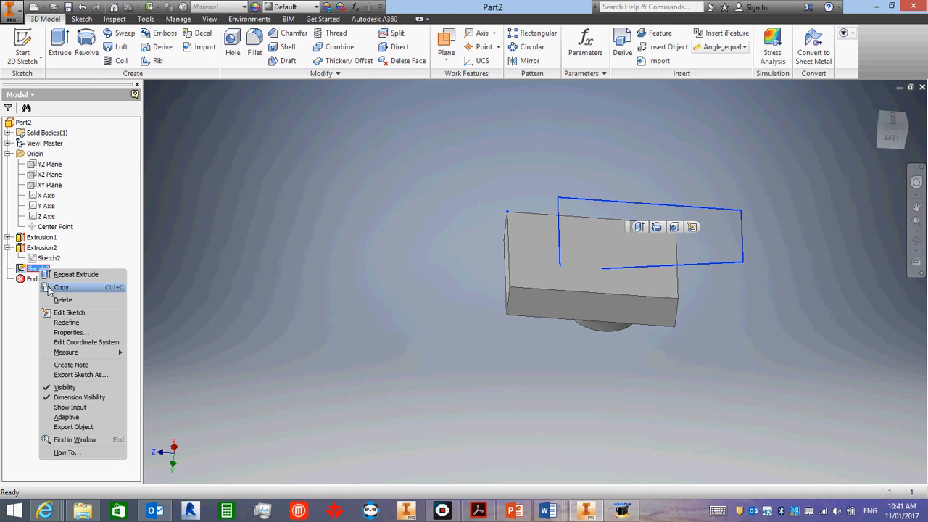
left_click(69, 315)
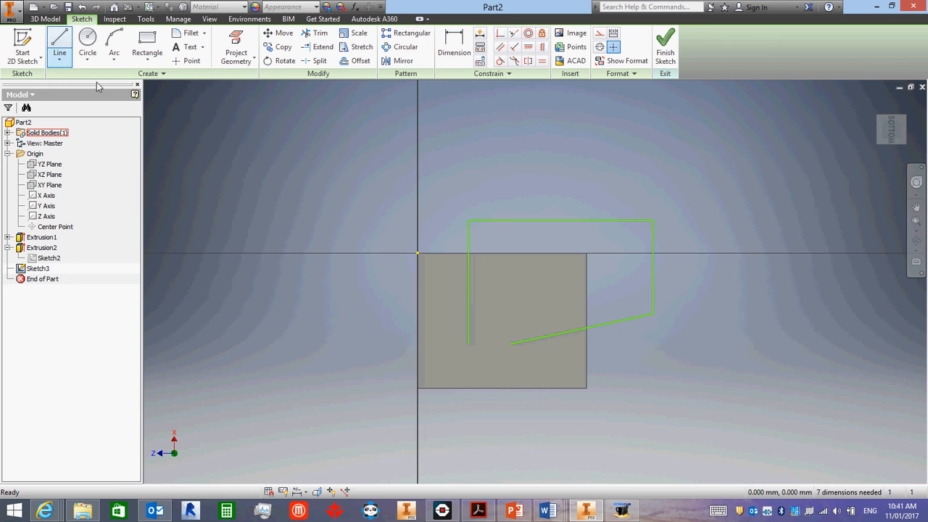
left_click(59, 44)
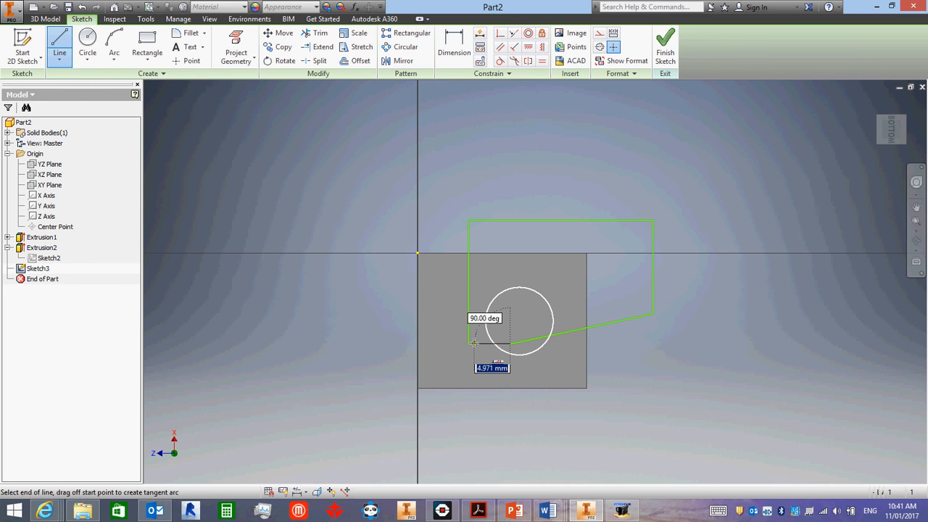
left_click(468, 343)
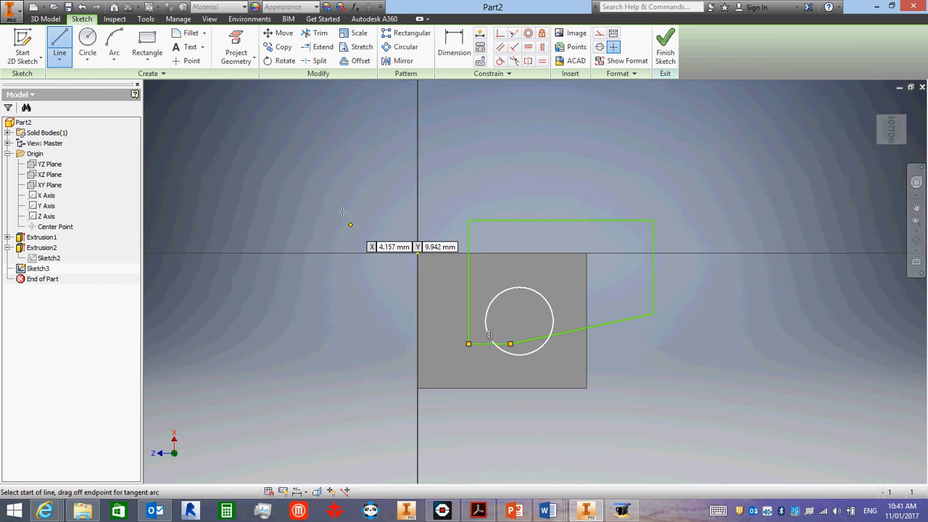
right_click(321, 151)
left_click(321, 180)
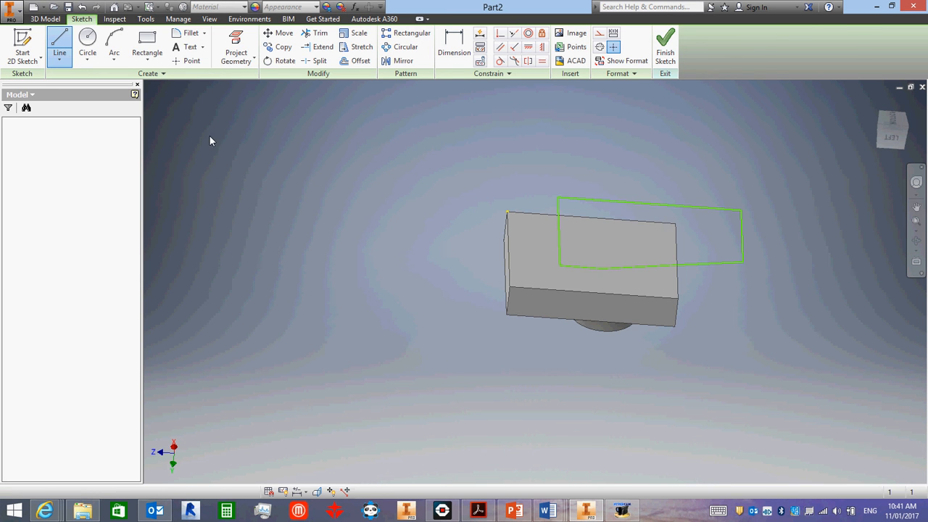
Extrude the closed underside profile by 5 mm outward from the block, joining it to the existing body.
key("e")
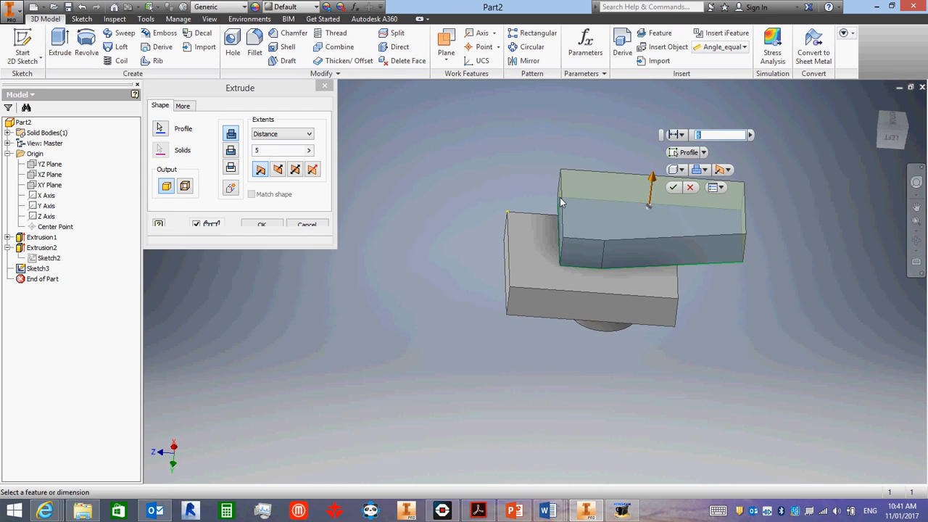
left_click(263, 225)
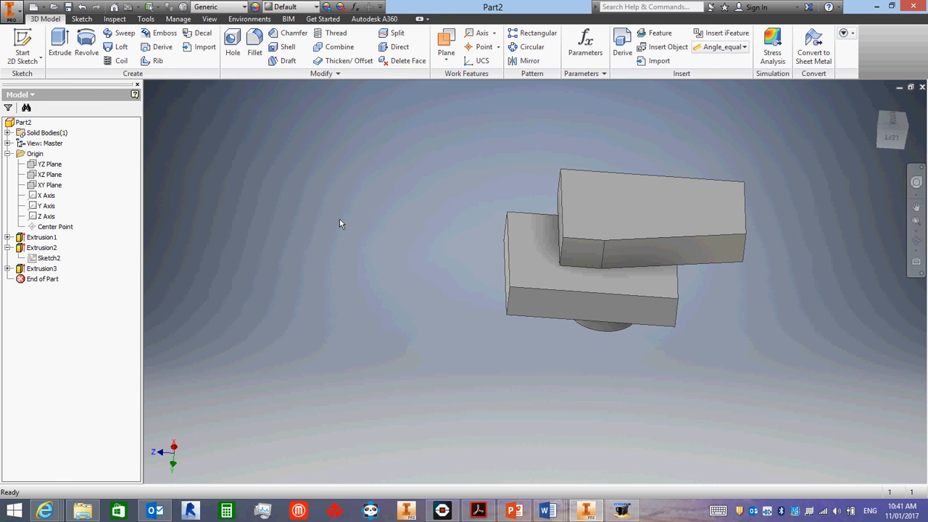